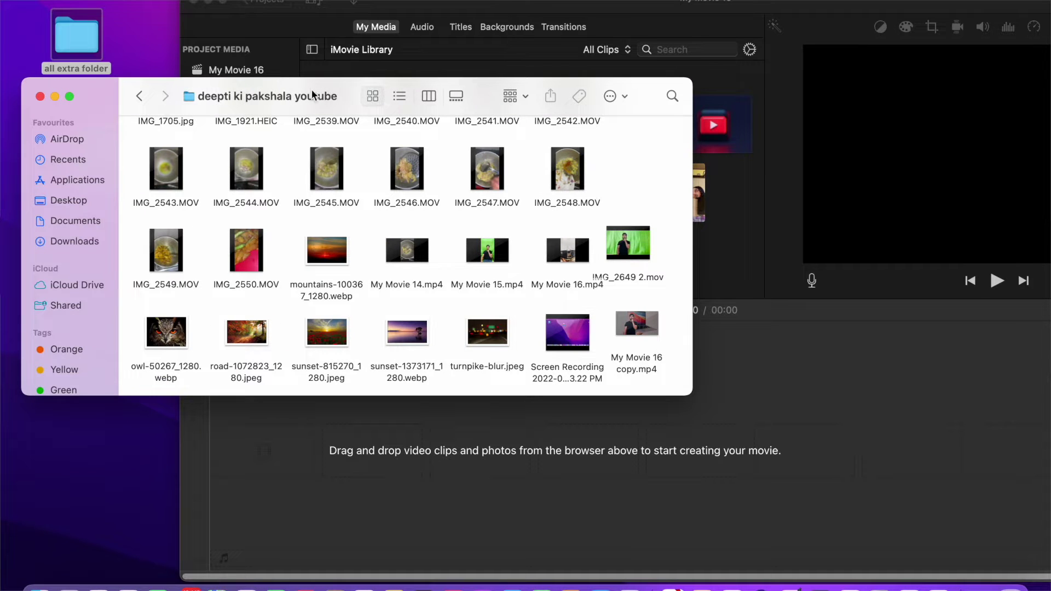
- Add the green-screen video IMG_2649 2.mov from the deepti ki pakshala youtube folder to the empty timeline and minimise the folder window
left_click_drag(311, 78, 76, 72)
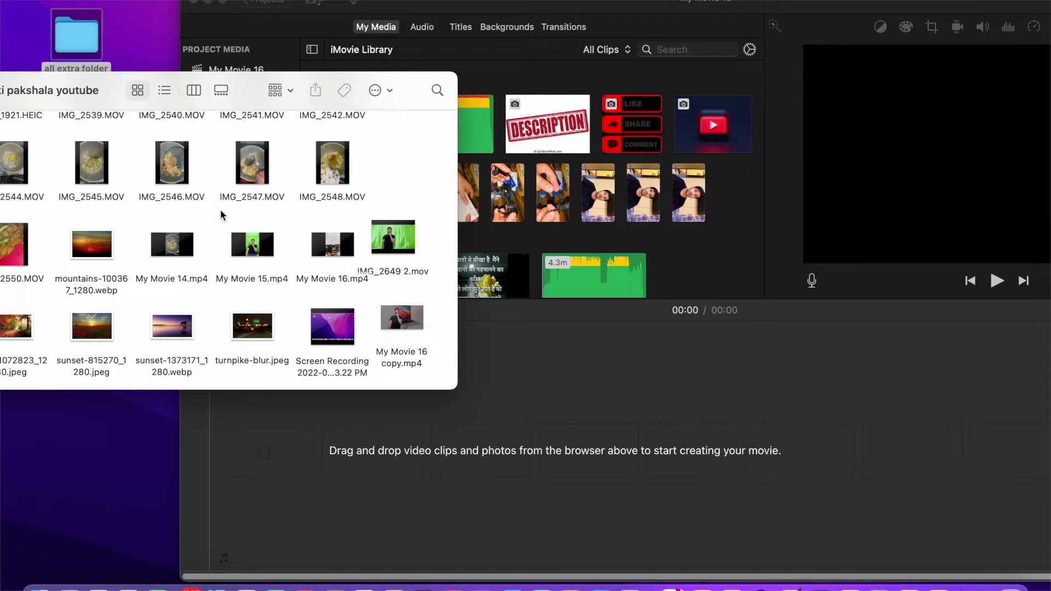
left_click_drag(385, 224, 403, 396)
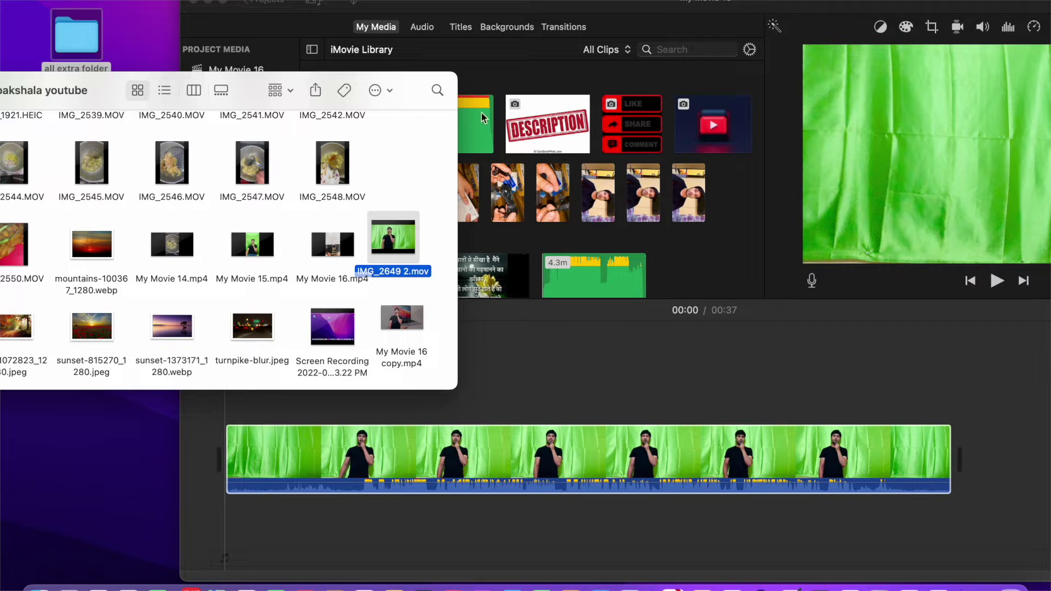
left_click_drag(56, 77, 324, 25)
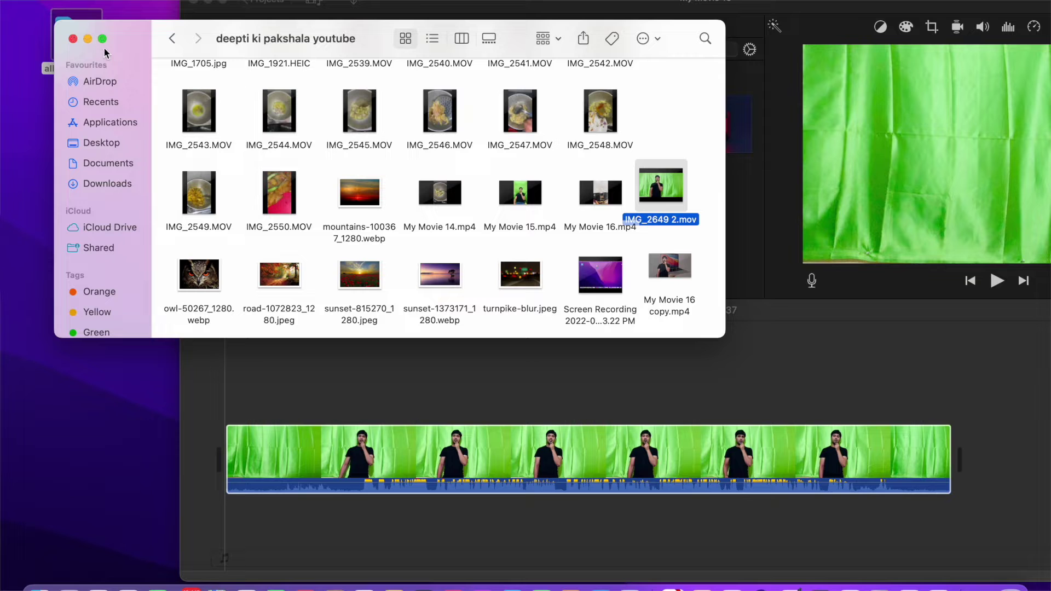
left_click(87, 39)
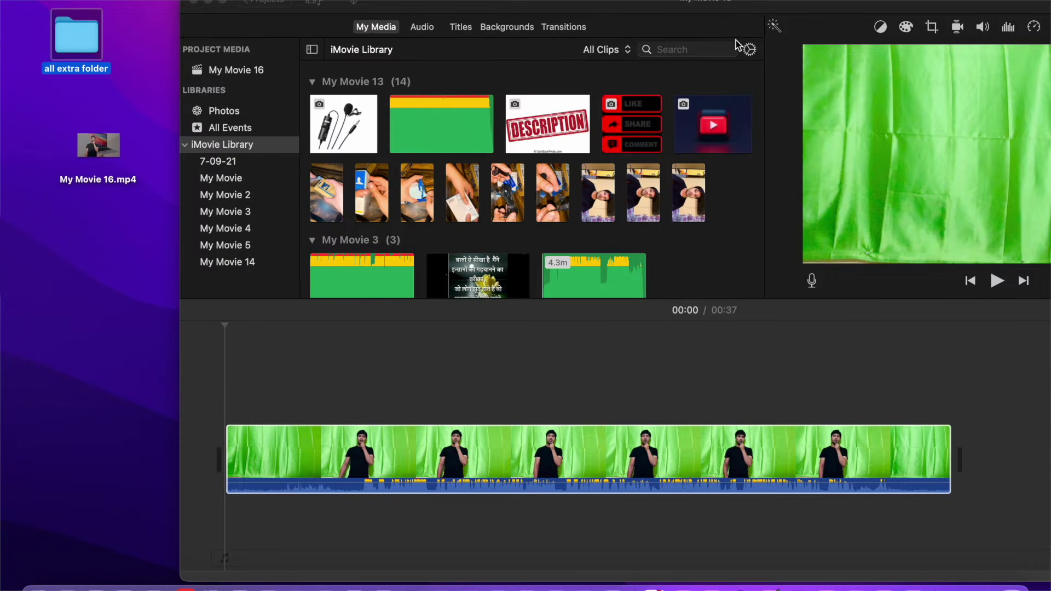
- Play the first few seconds of the green-screen clip to check the footage
left_click_drag(759, 5, 552, 15)
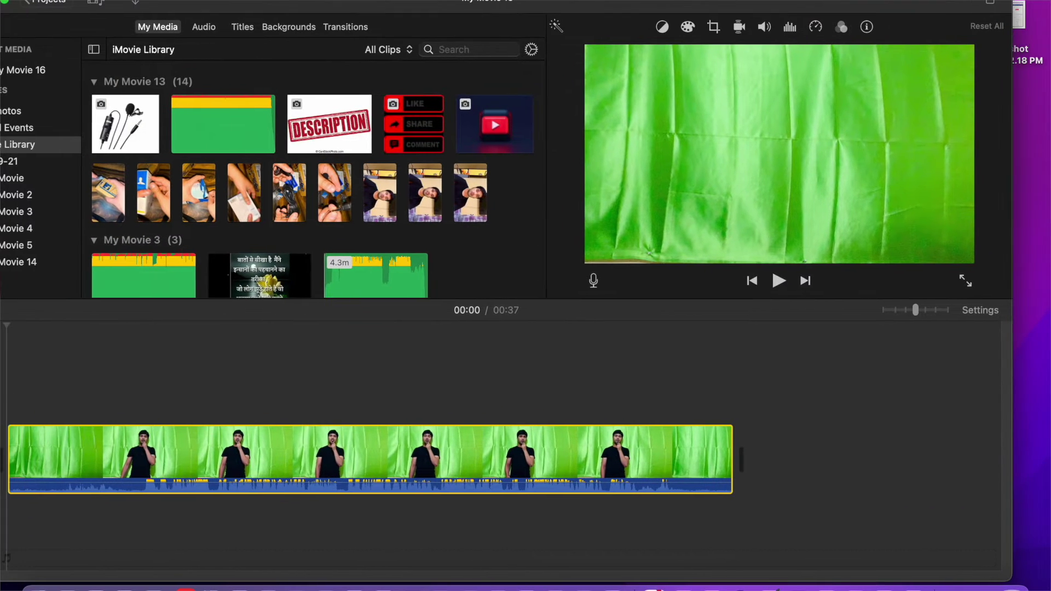
key("space")
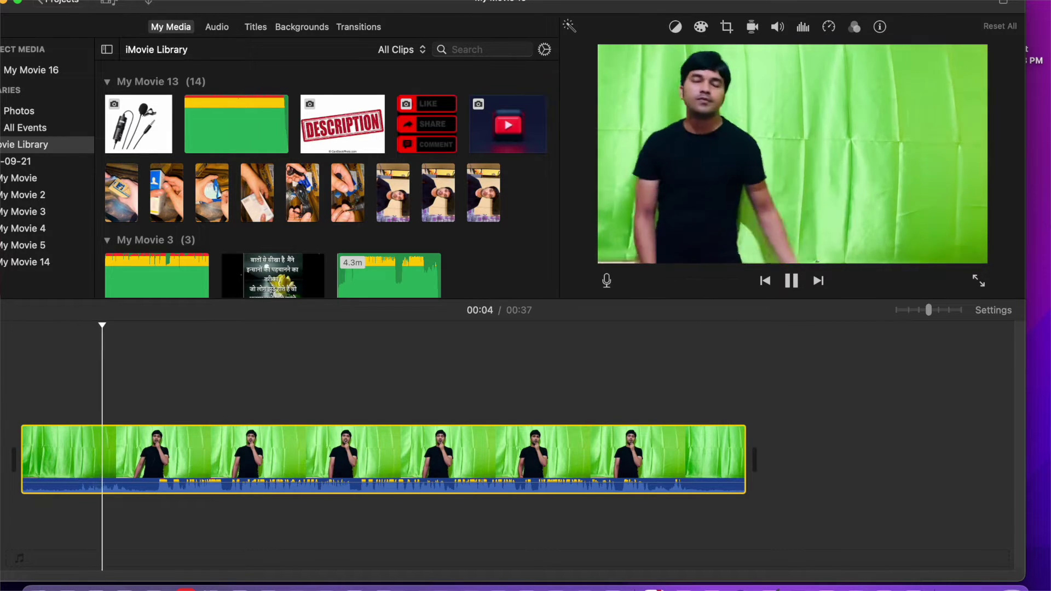
key("space")
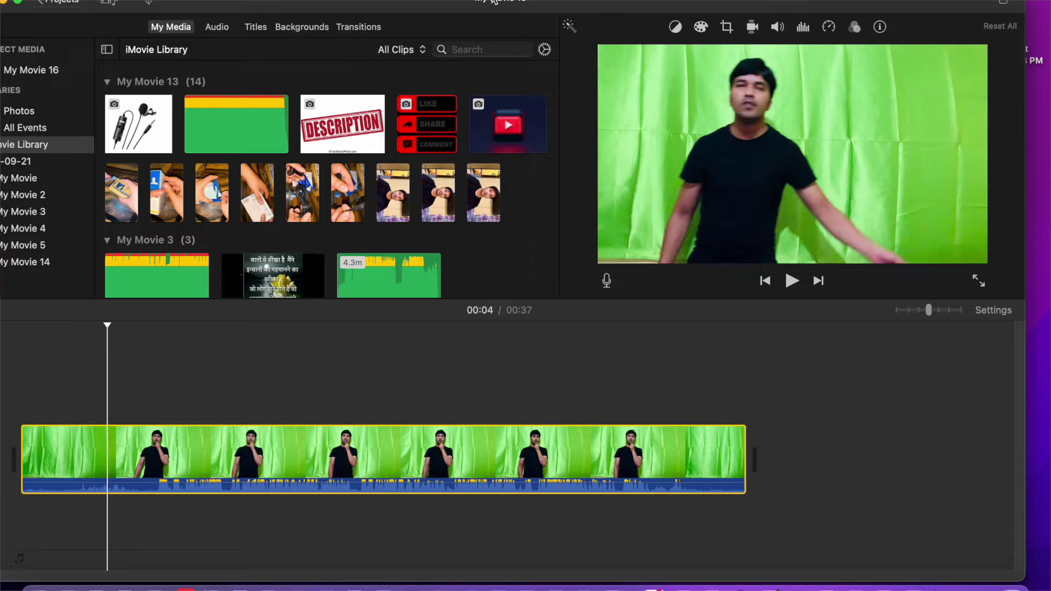
left_click_drag(453, 5, 628, 4)
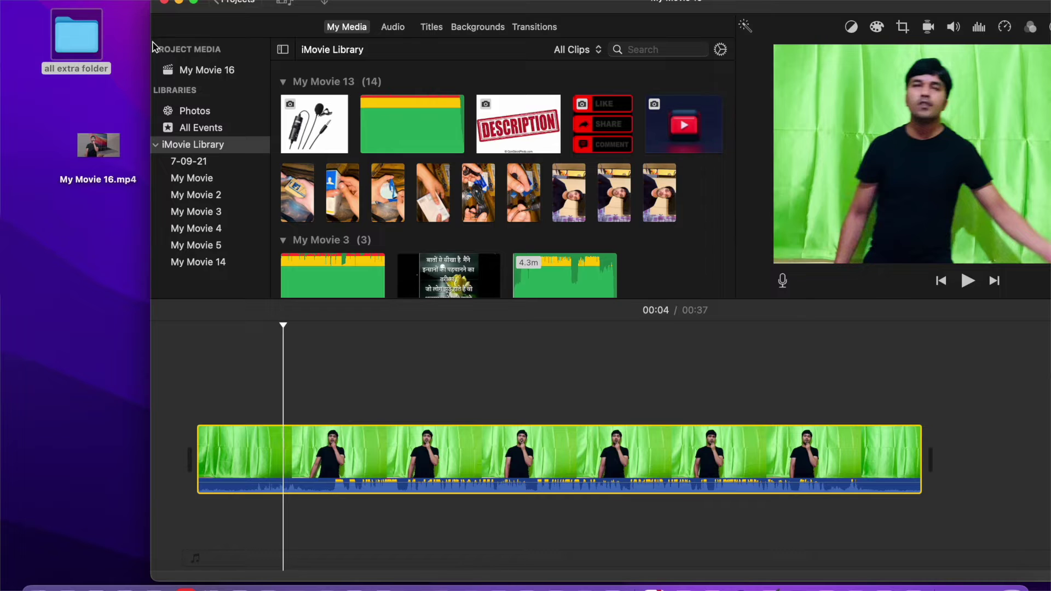
left_click_drag(493, 3, 541, 4)
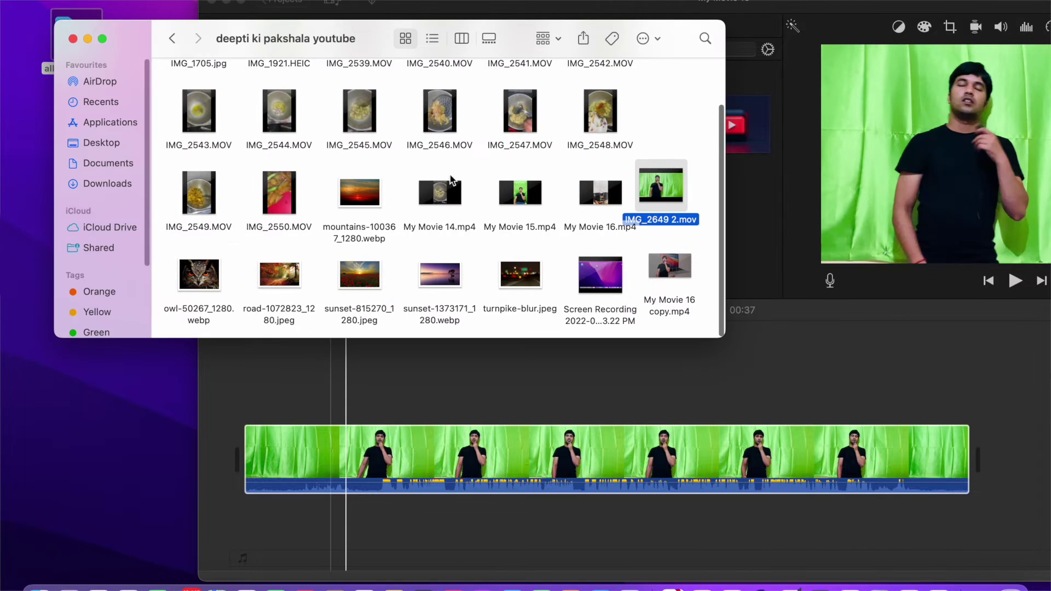
- Try placing the image sunset-1373171_1280.webp above the green-screen clip and rearranging the two clips in the timeline
left_click_drag(438, 269, 252, 521)
left_click(330, 454)
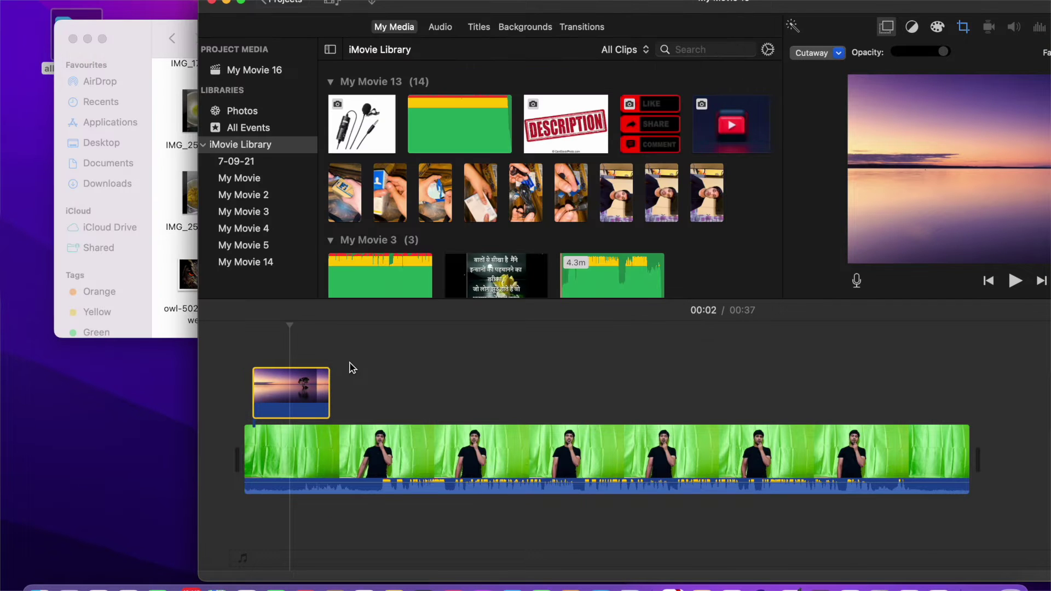
left_click(338, 441)
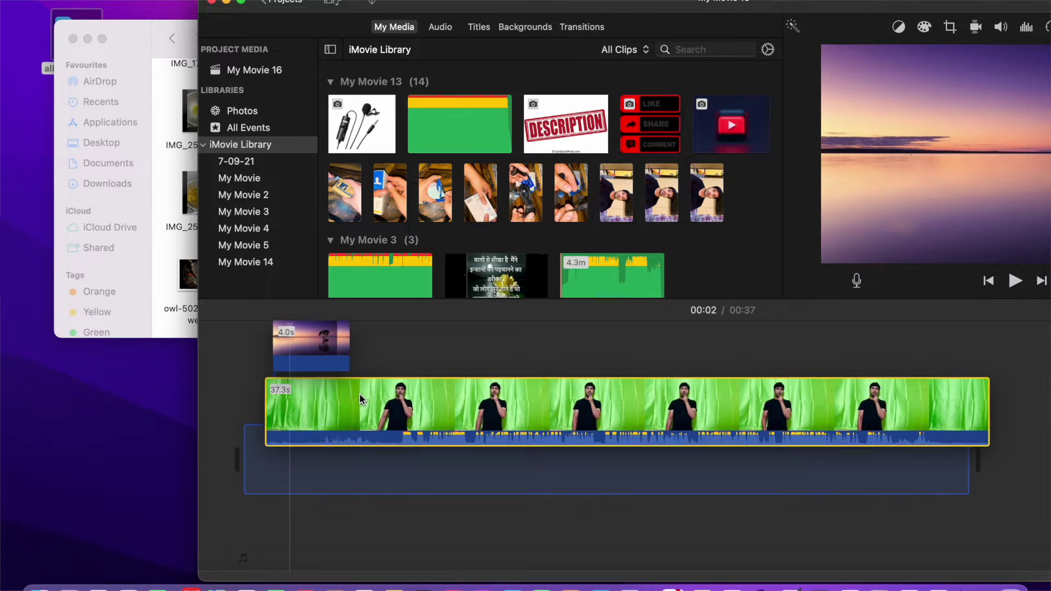
scroll(354, 438, "down", 3)
scroll(366, 359, "up", 3)
left_click_drag(304, 417, 340, 542)
- Undo the clip placements until the timeline is empty
key("super+z")
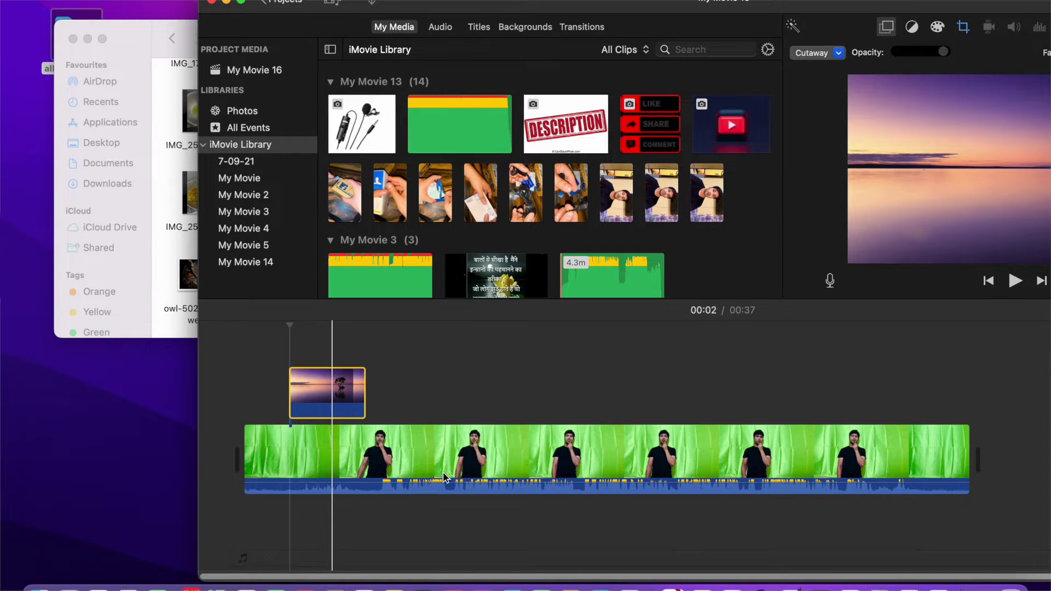
key("super+z")
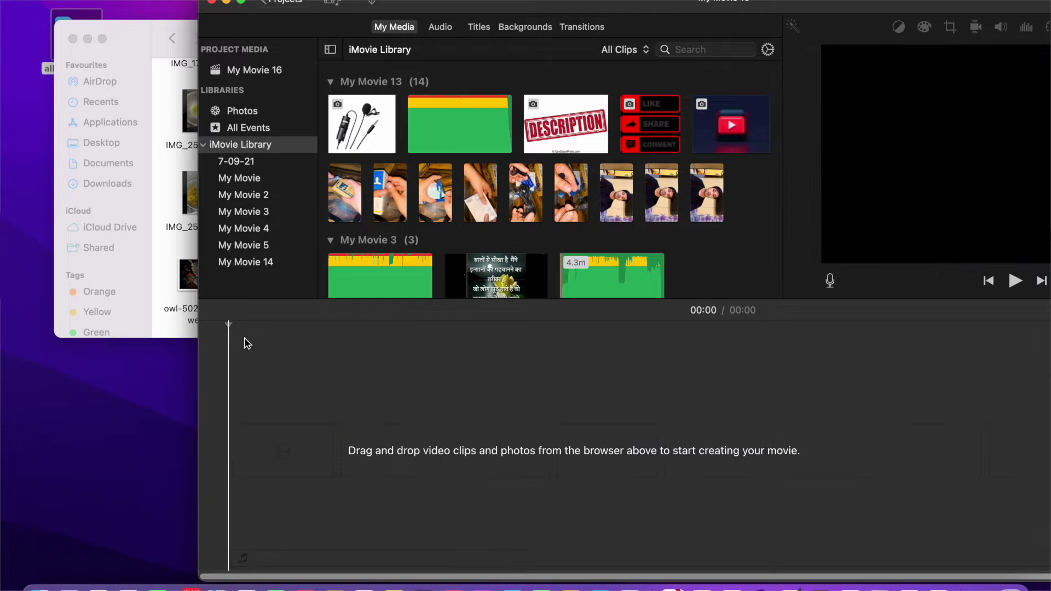
- Place sunset-1373171_1280.webp on the main track and IMG_2649 2.mov above it as an overlay, then minimise the folder window
left_click(155, 29)
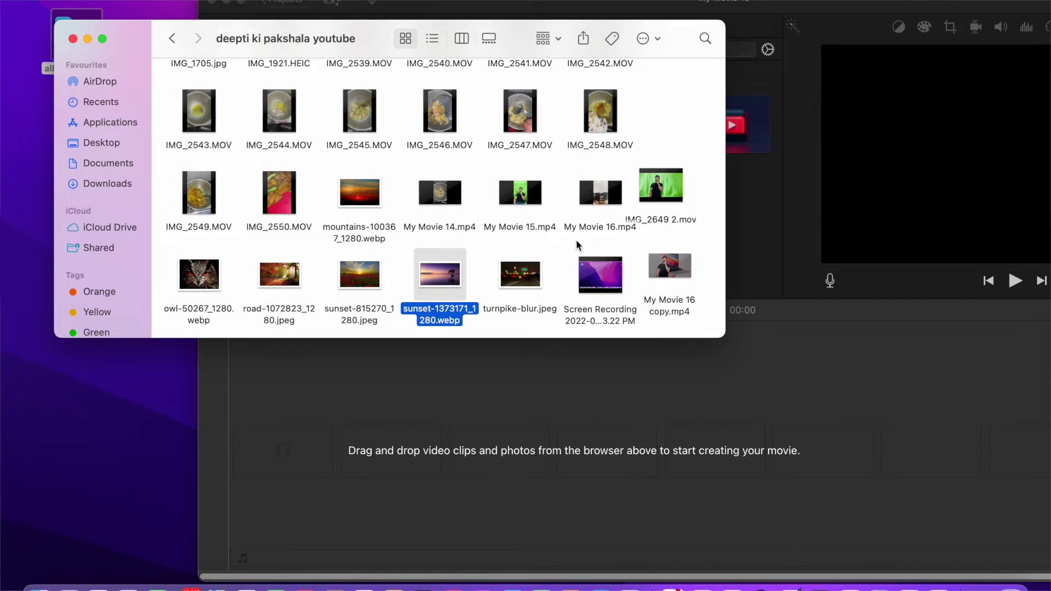
left_click(651, 174)
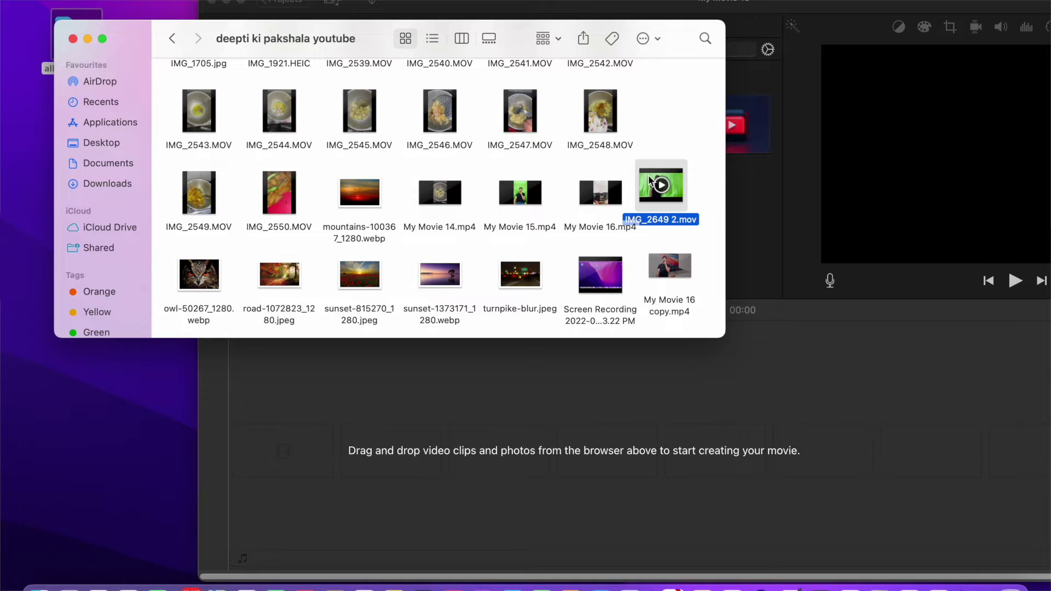
left_click_drag(445, 279, 274, 498)
left_click_drag(663, 184, 265, 396)
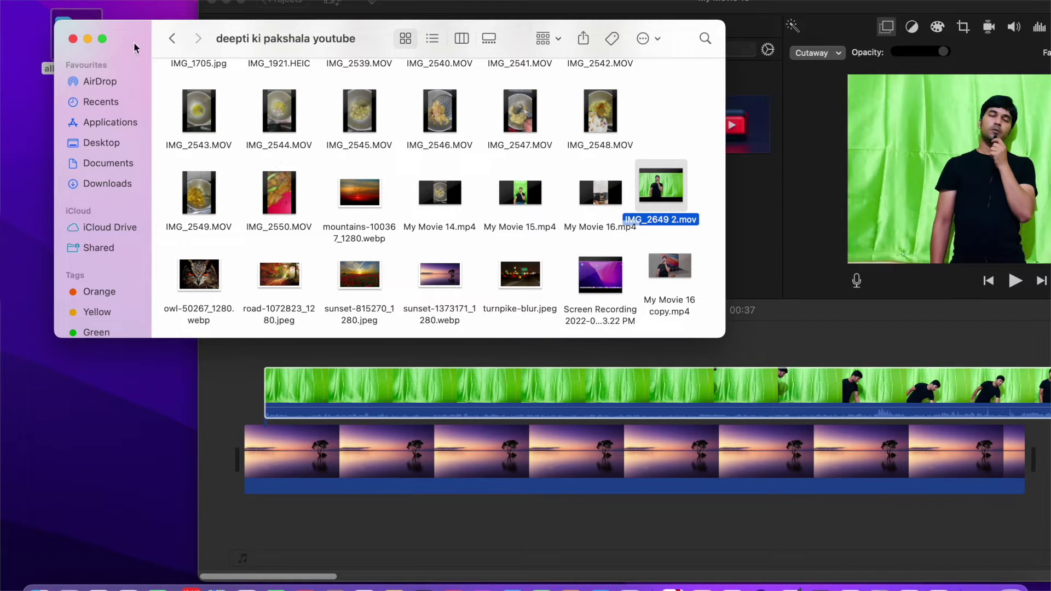
left_click(87, 40)
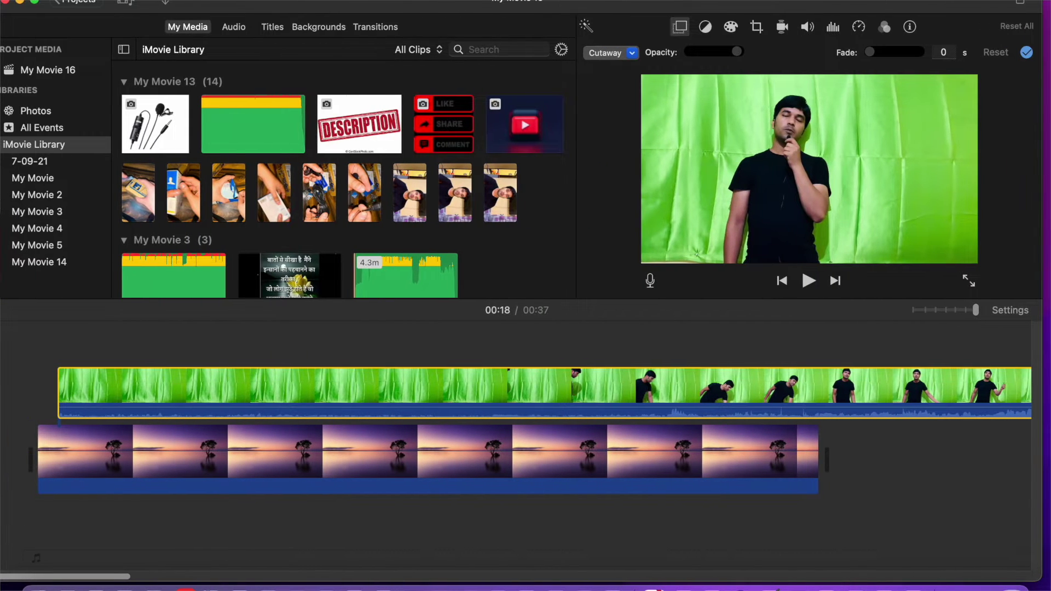
- Extend the sunset image on the main track to nearly the end of the green-screen clip above it
left_click(926, 310)
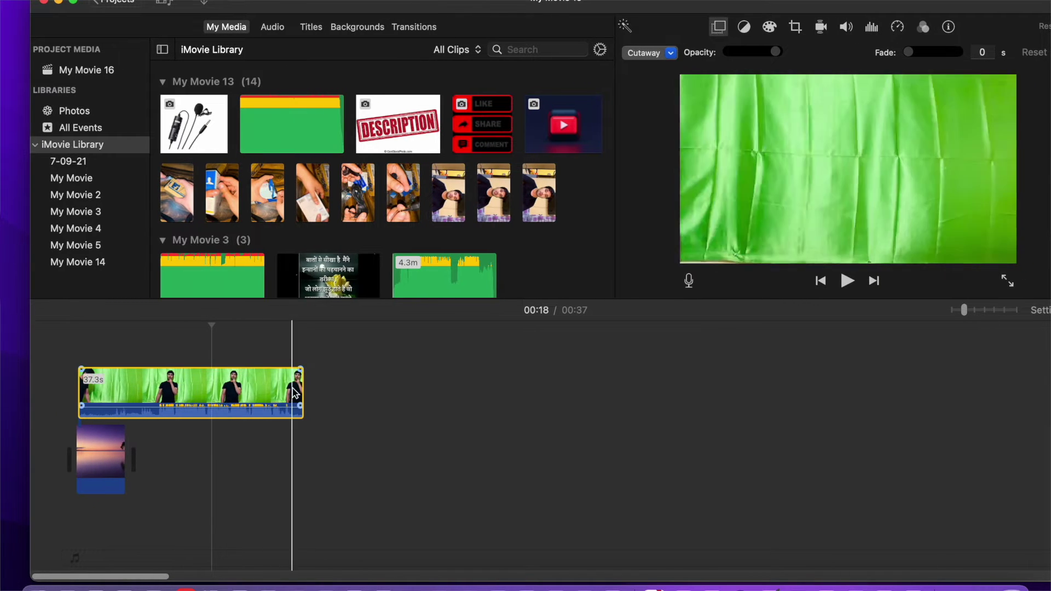
left_click(87, 467)
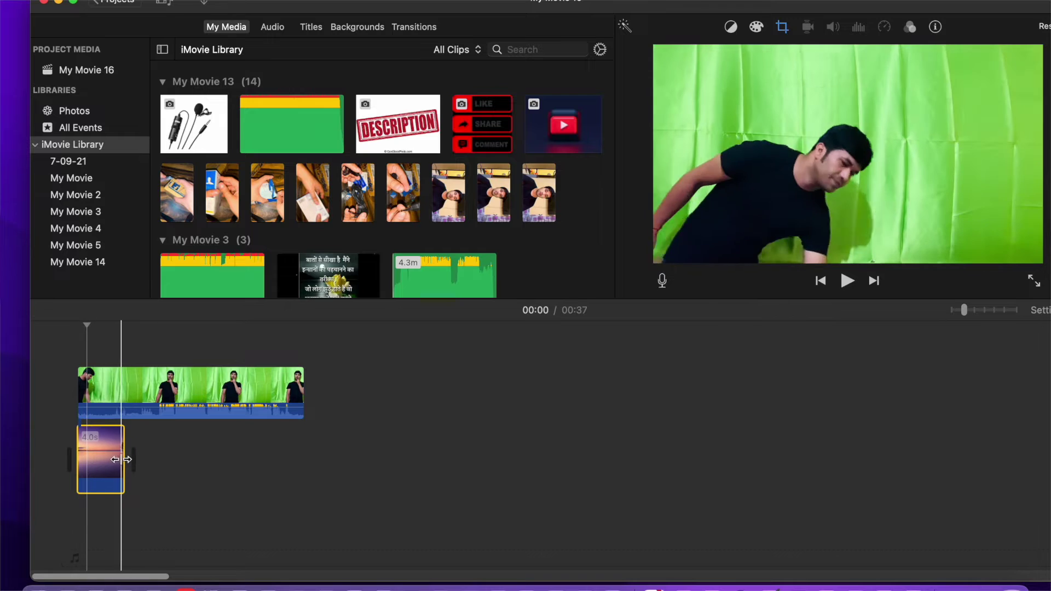
left_click_drag(122, 459, 281, 449)
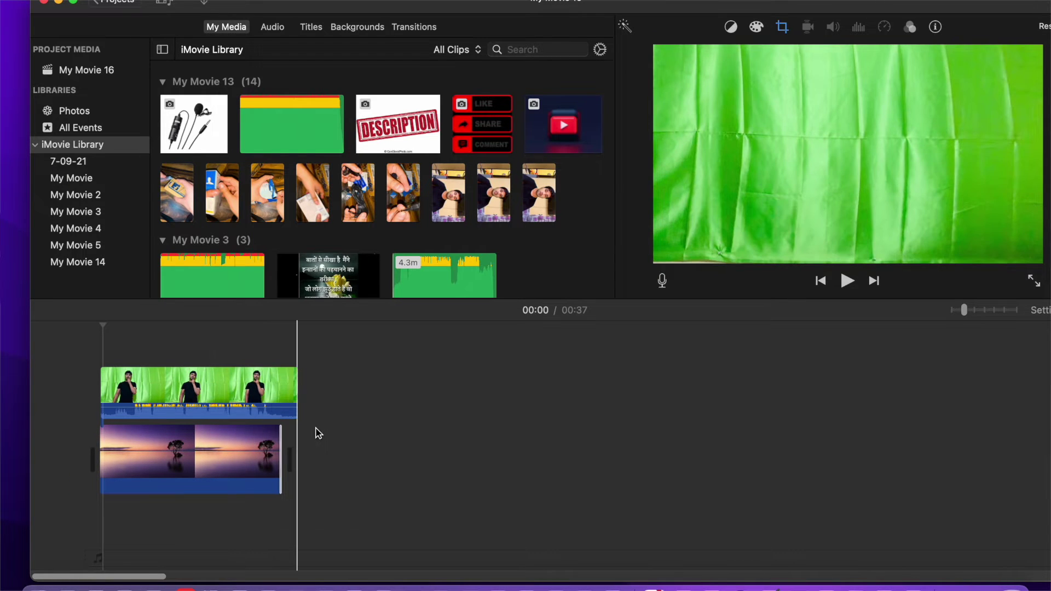
- Play the stacked clips from near the start to check the overlay
left_click(149, 369)
key("space")
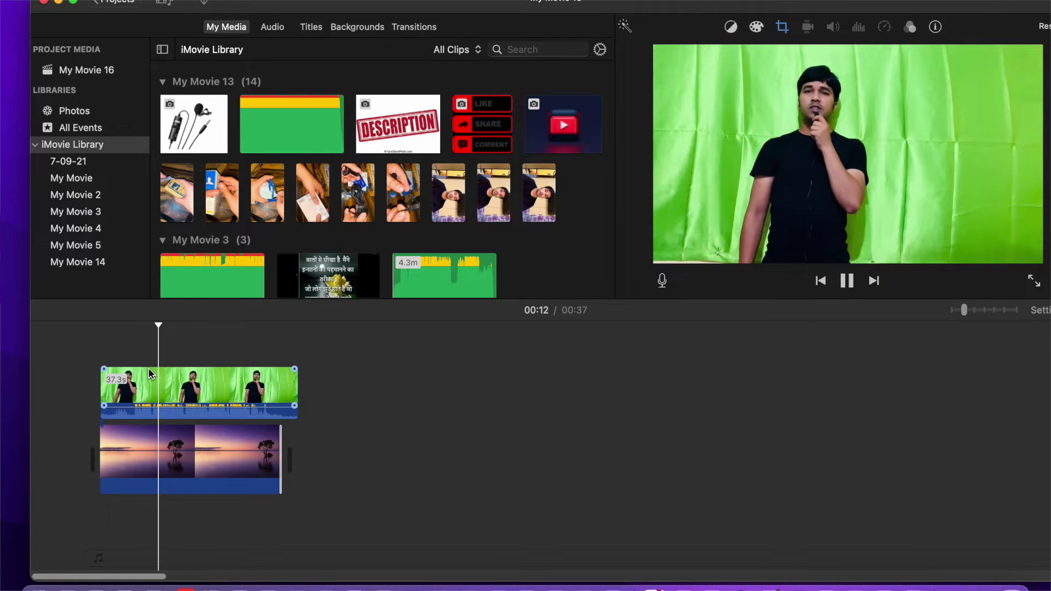
key("space")
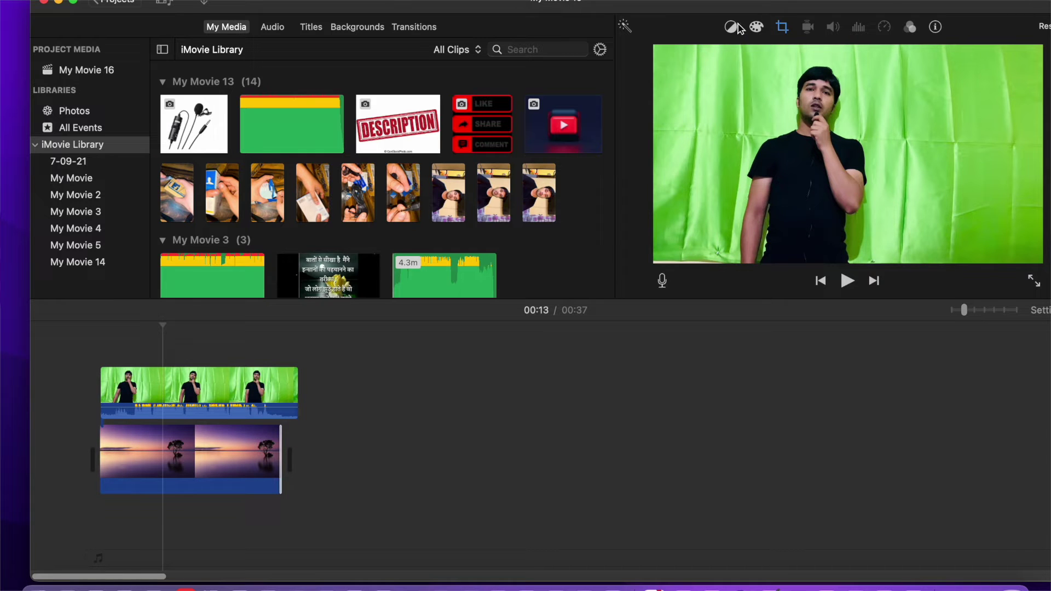
- Set the green-screen clip's overlay mode to Green/Blue Screen
left_click(226, 386)
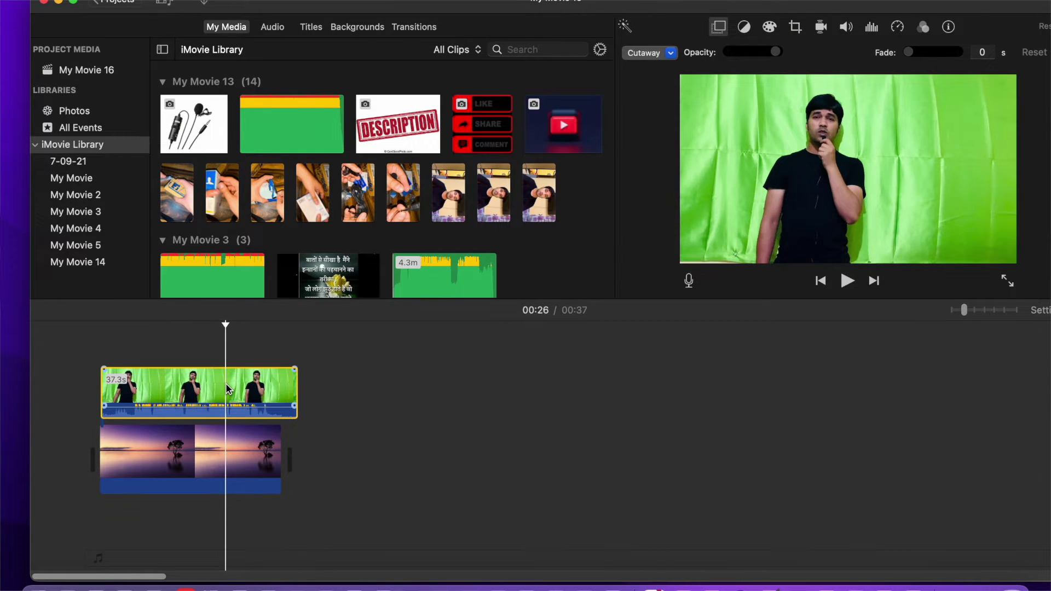
left_click(671, 53)
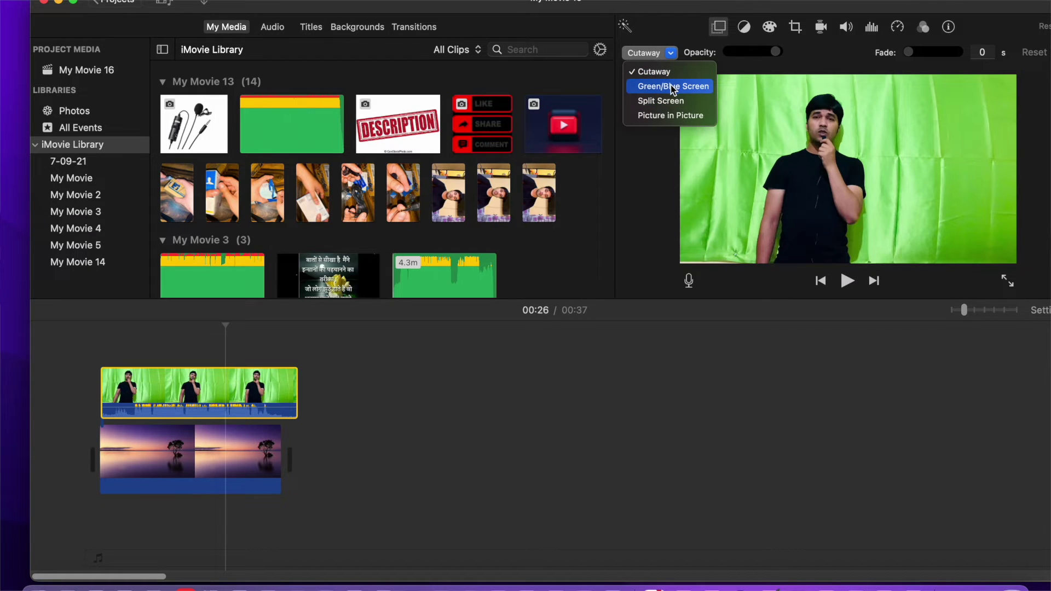
left_click(674, 87)
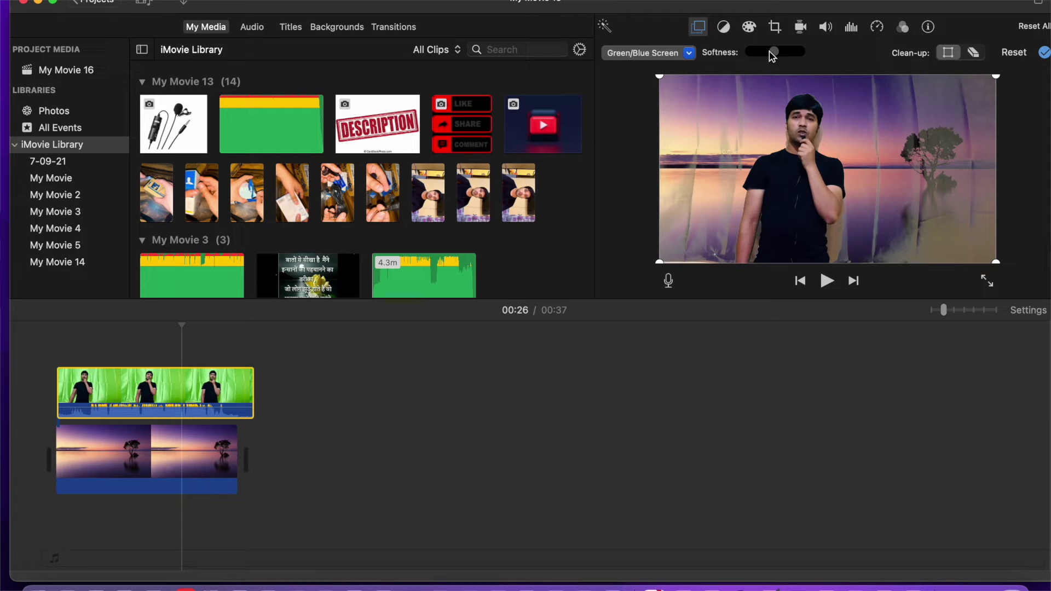
- Erase the leftover curtain folds around the man with the clean-up eraser
mouse_move(775, 52)
left_mouse_down()
mouse_move(783, 55)
mouse_move(755, 53)
mouse_move(794, 54)
mouse_move(776, 53)
left_mouse_up()
left_click(974, 52)
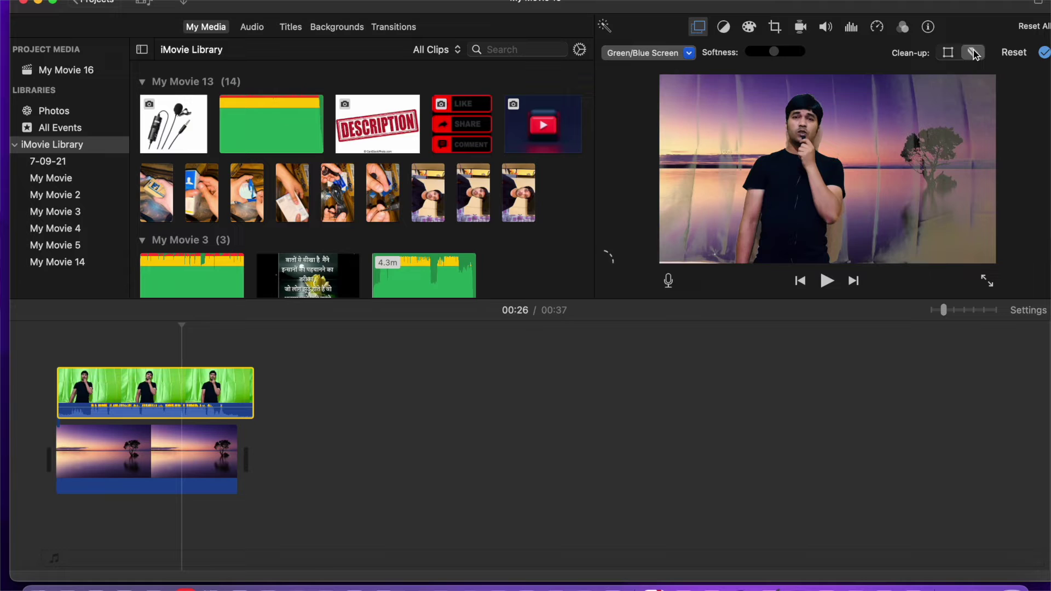
left_click(947, 219)
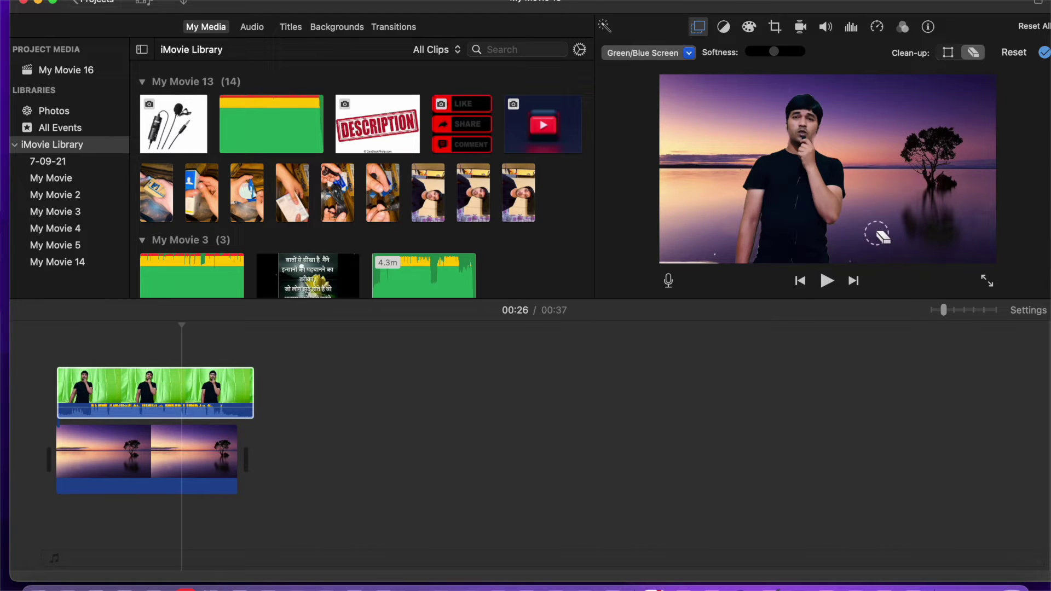
- Play the keyed clip over the sunset background to review the composite
left_click(77, 388)
key("space")
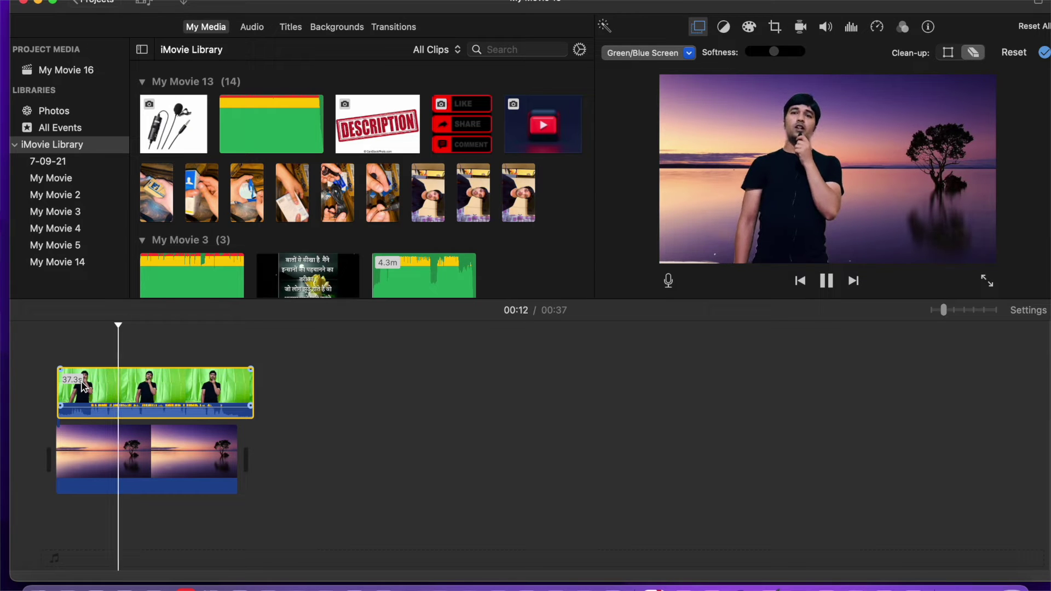
key("space")
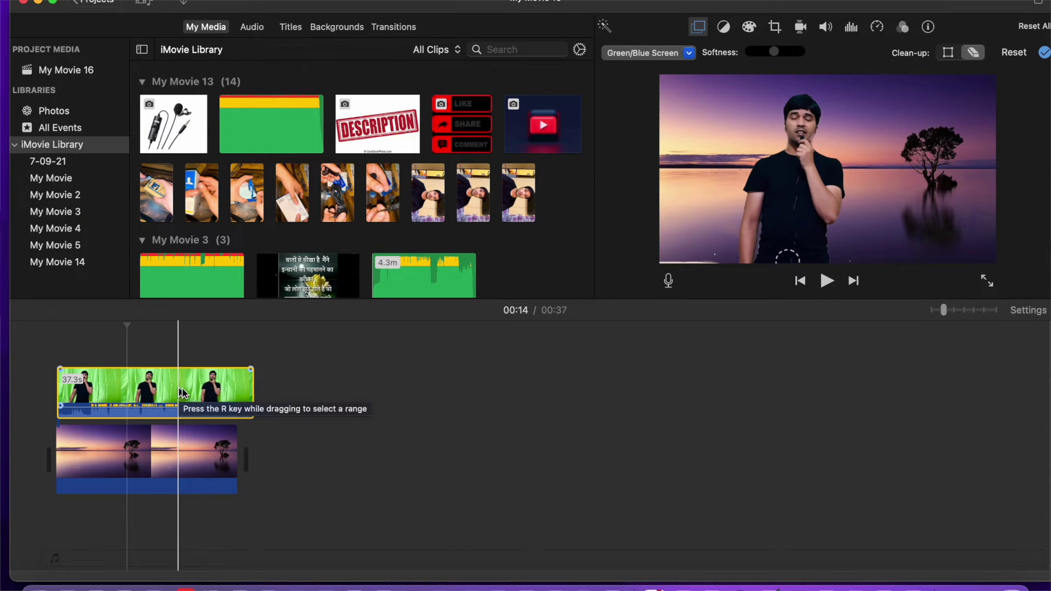
- Try Split Screen on the overlay clip, followed by Picture in Picture with the inset moved to the left side of the frame
left_click(662, 54)
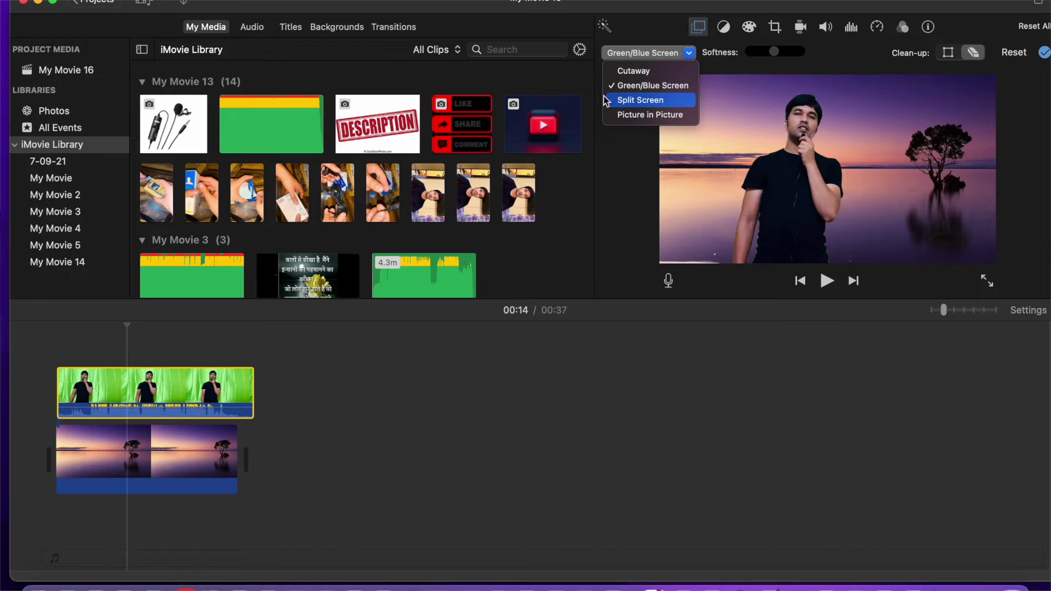
left_click(648, 101)
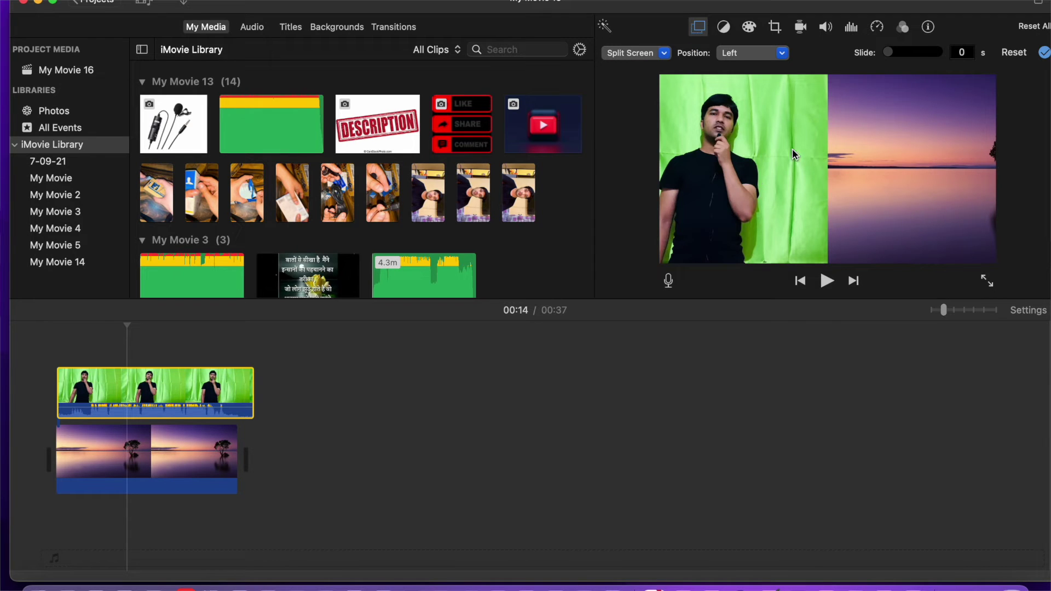
left_click(663, 53)
left_click(651, 116)
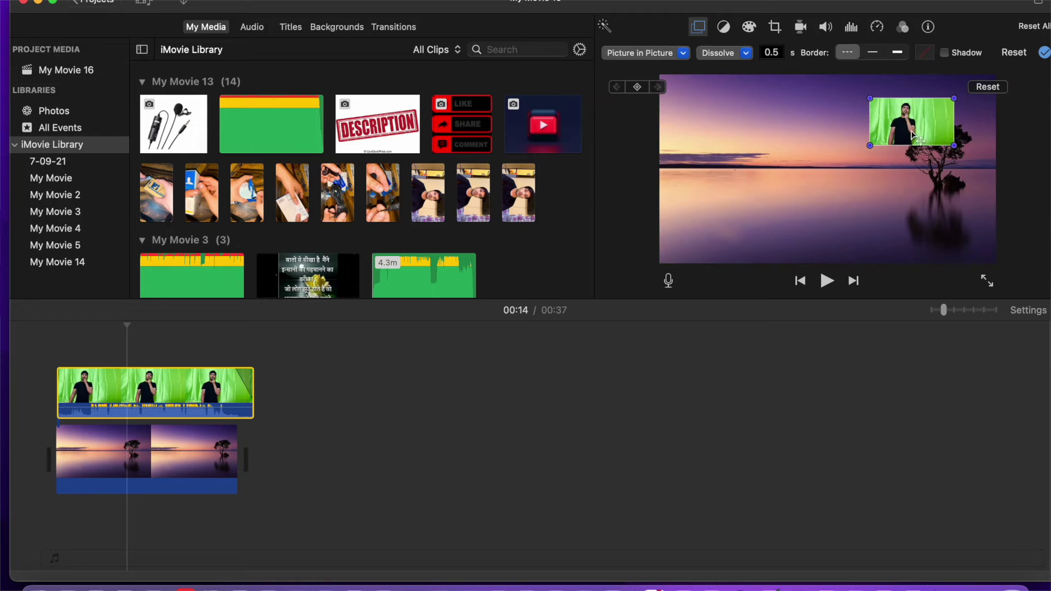
left_click_drag(925, 124, 732, 176)
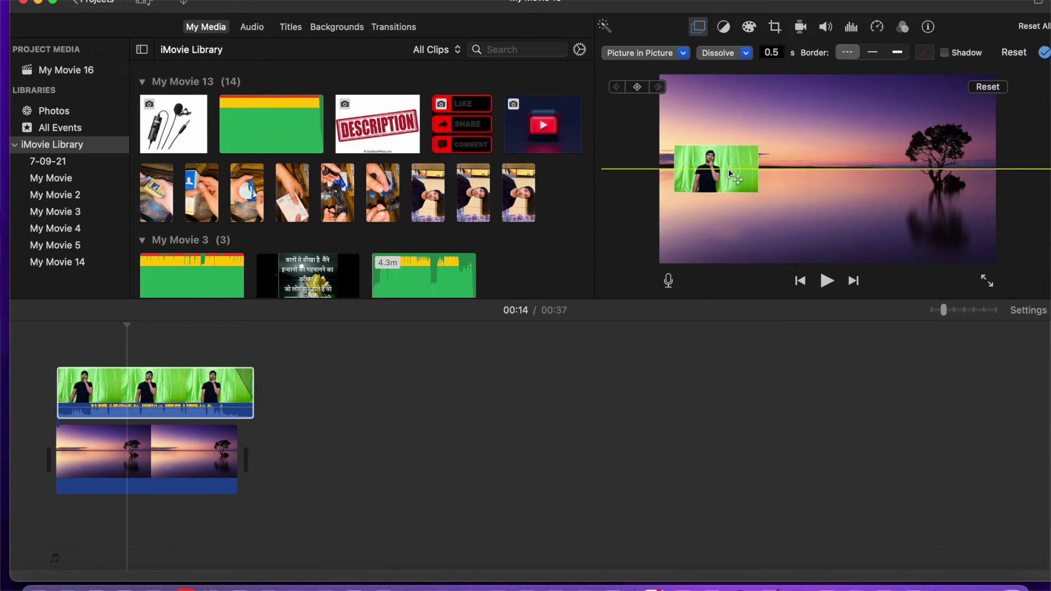
- Set the overlay clip's mode back to Cutaway and deselect it
left_click(657, 53)
left_click(631, 71)
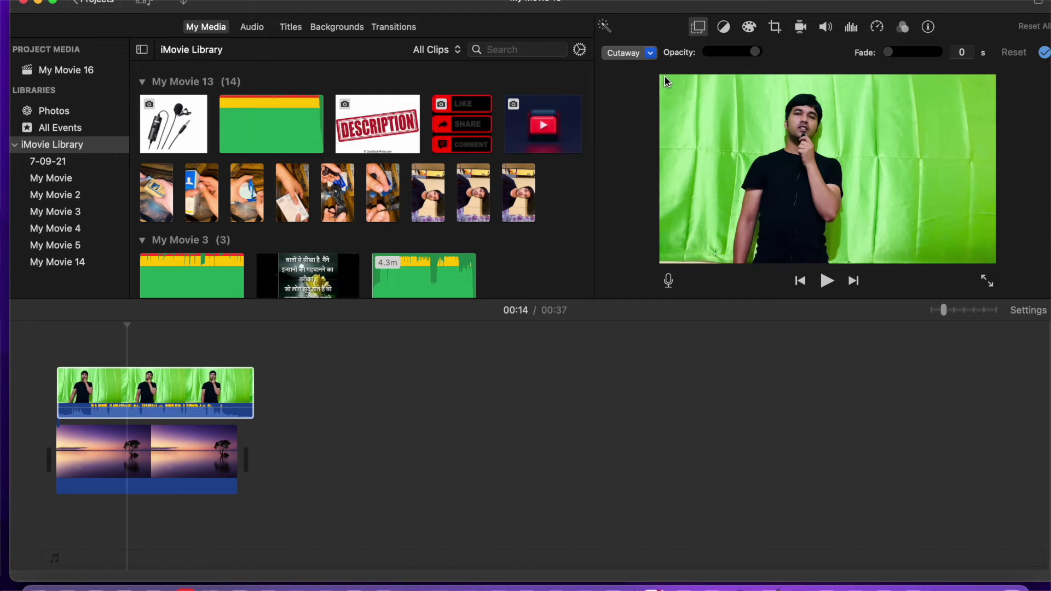
left_click(567, 131)
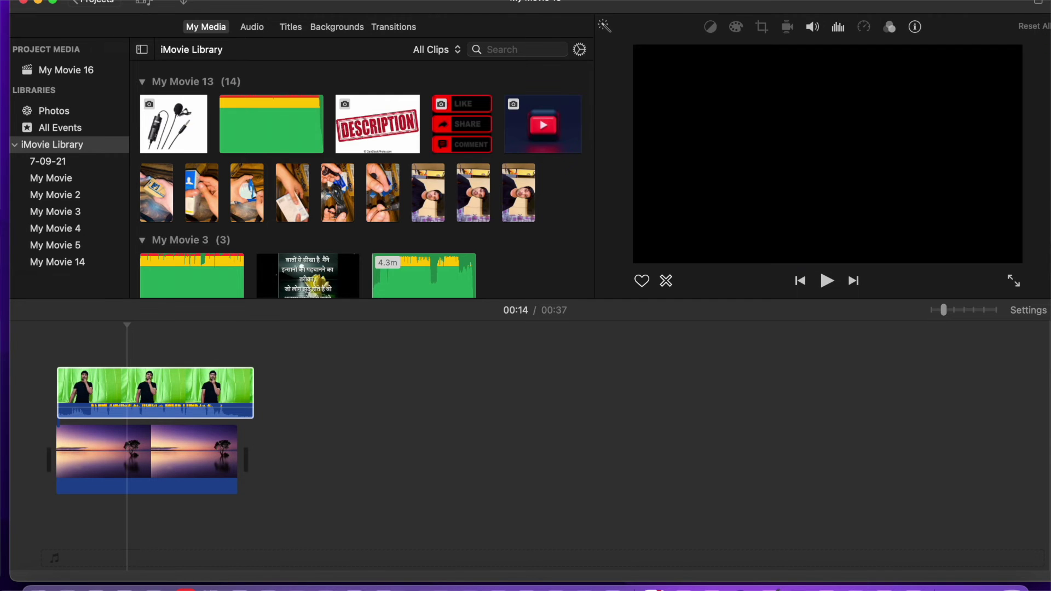